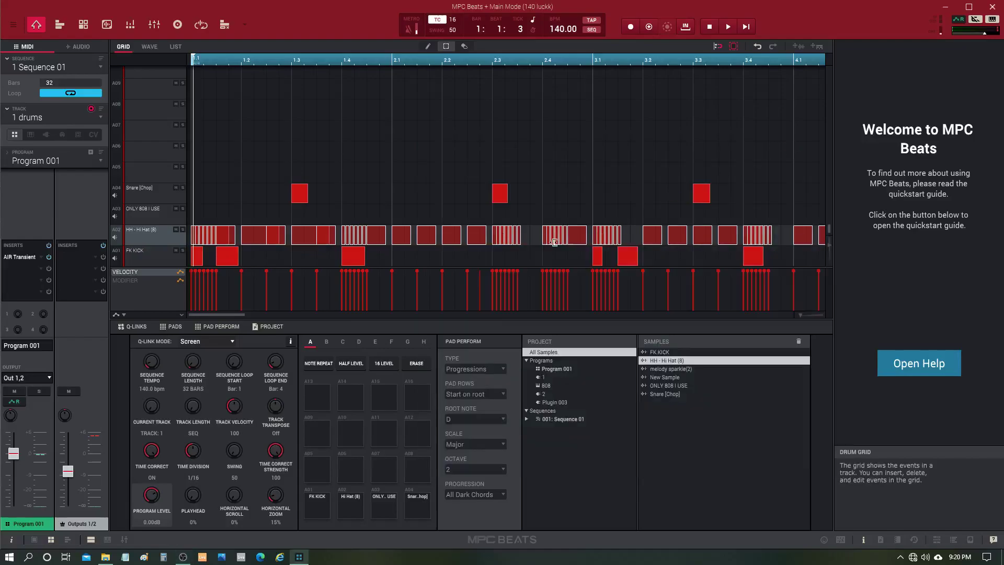
Step: Set the length of Sequence 01 to 2 bars
mouse_move(74, 478)
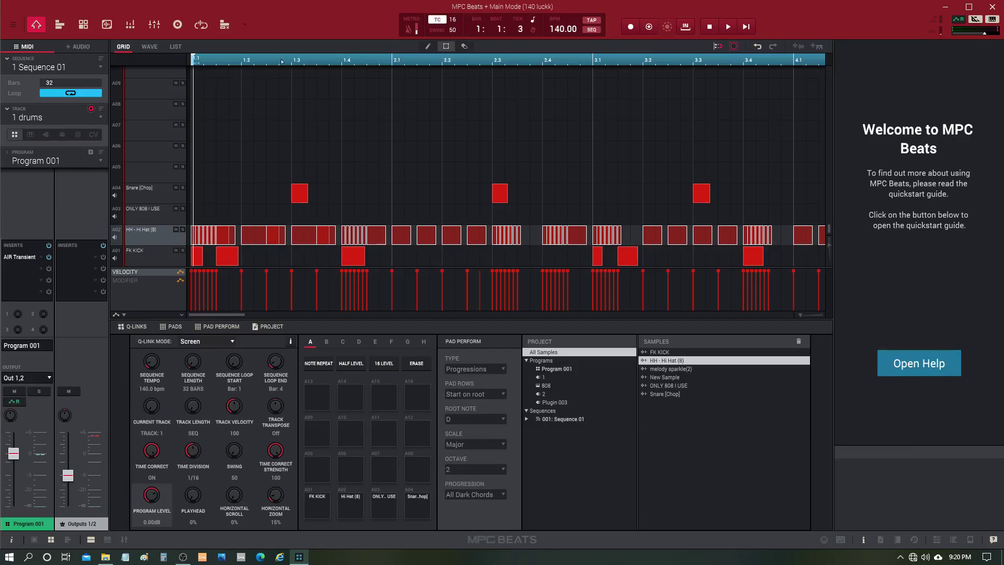
double_click(50, 82)
type("1")
key("Return")
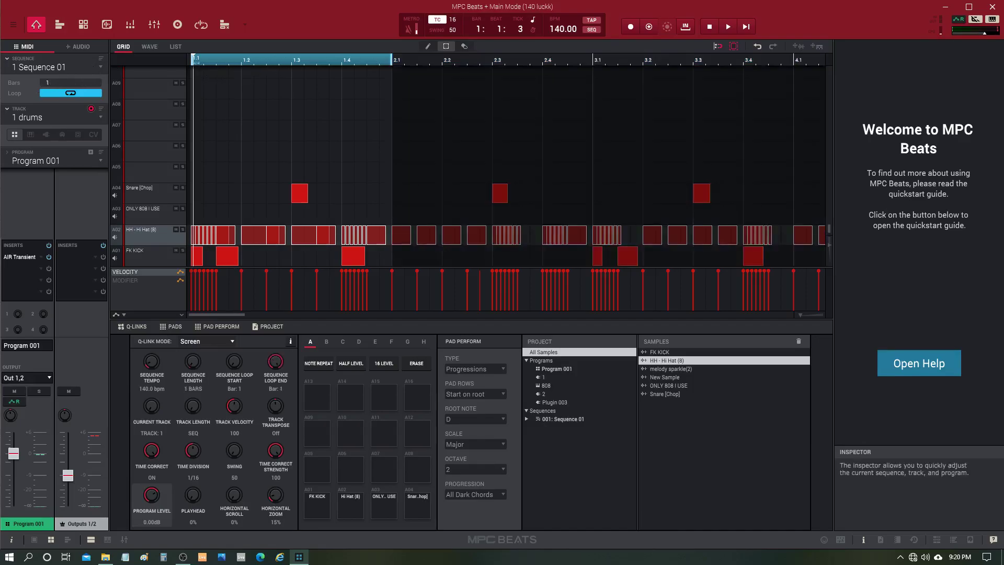
double_click(56, 85)
key("BackSpace")
key("Return")
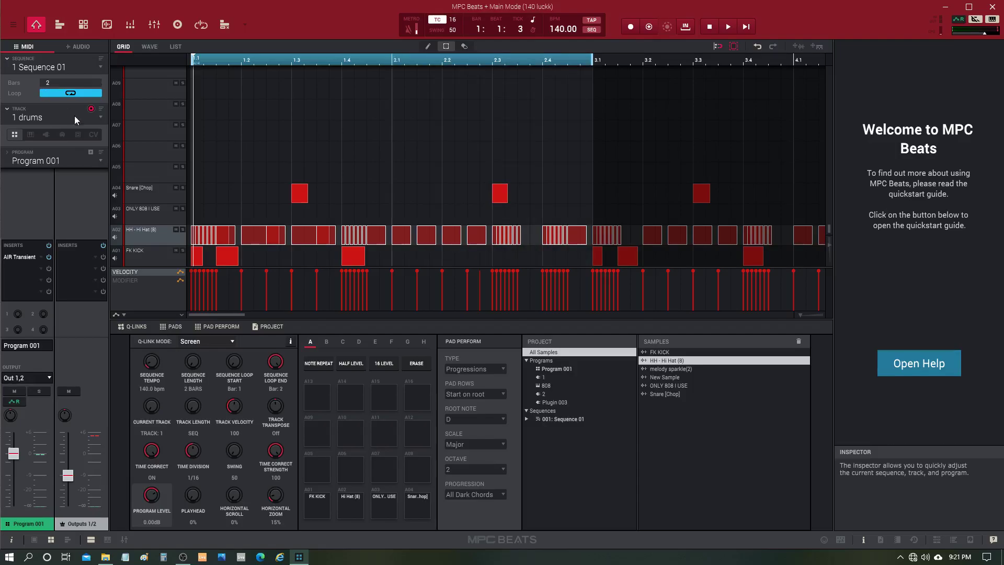
Step: Play the two-bar drum loop to audition the hi-hat pattern and stop playback
mouse_move(213, 276)
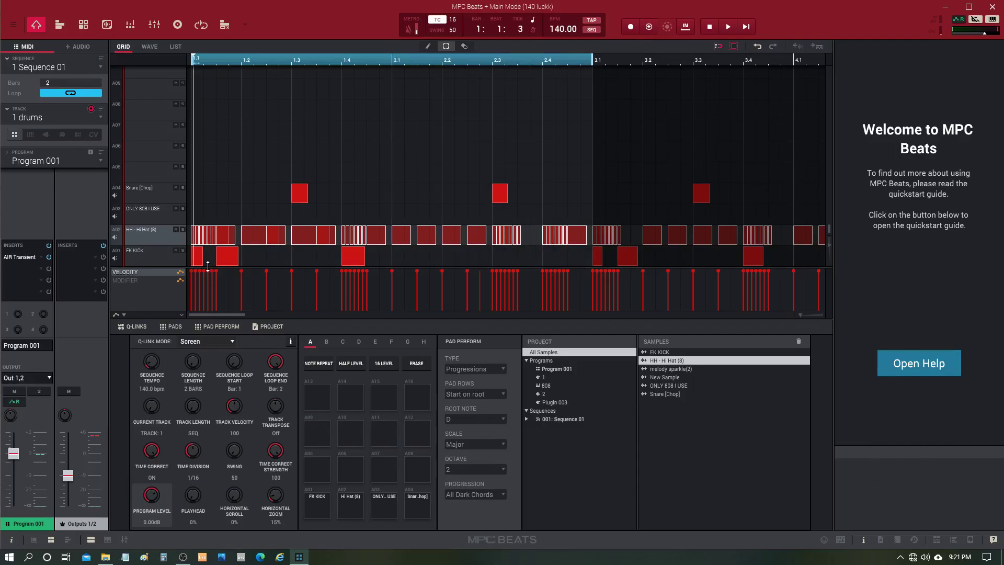
key("space")
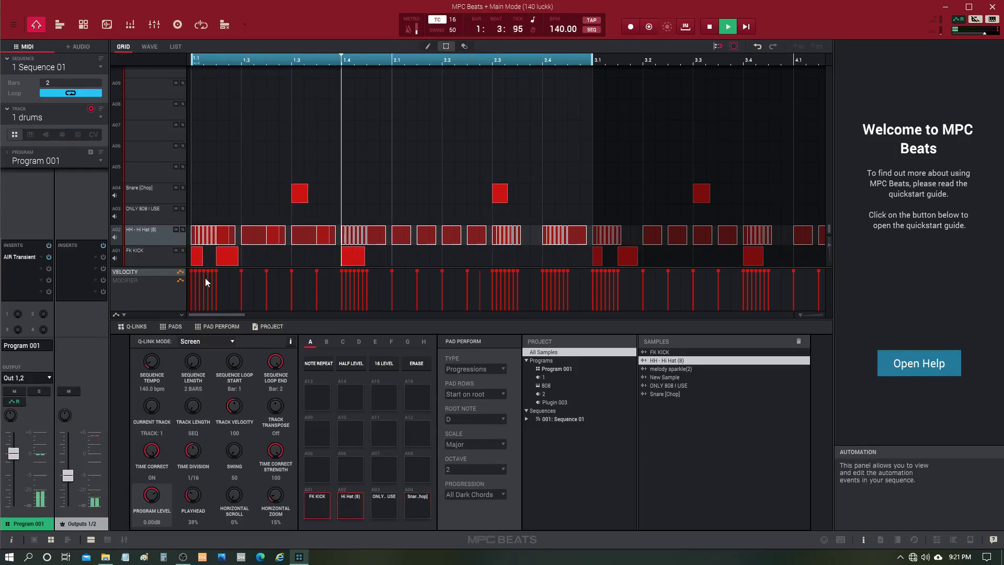
key("space")
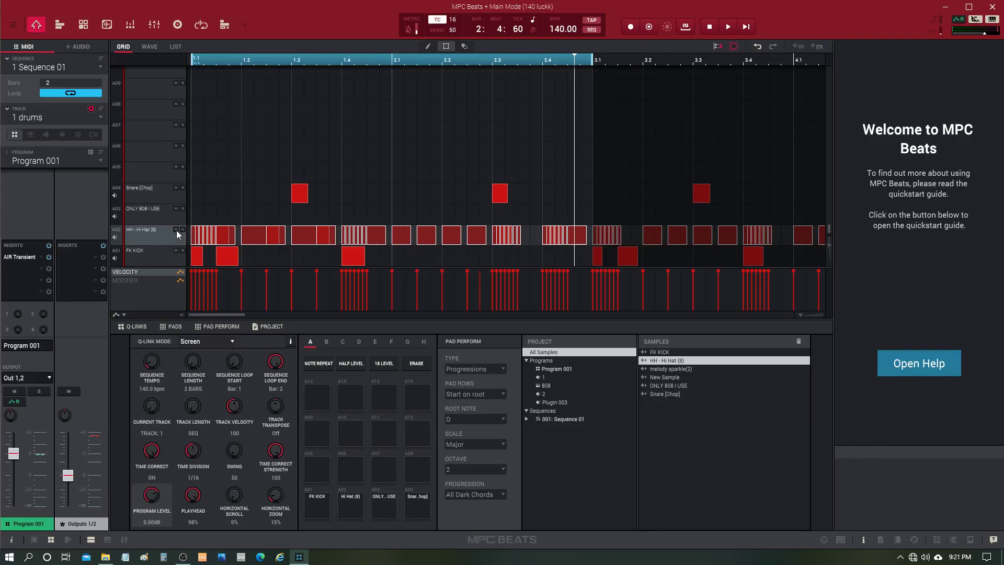
Step: Set global automation to Write and record a first pass of Layer 1 semitone tuning moves for the hi-hat pad in Program Edit
left_click(959, 20)
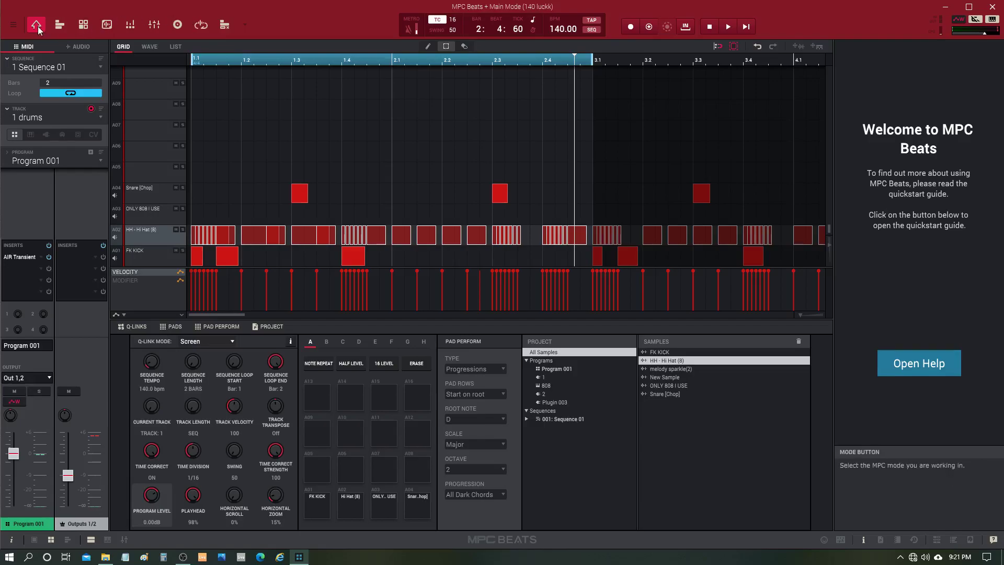
left_click(79, 24)
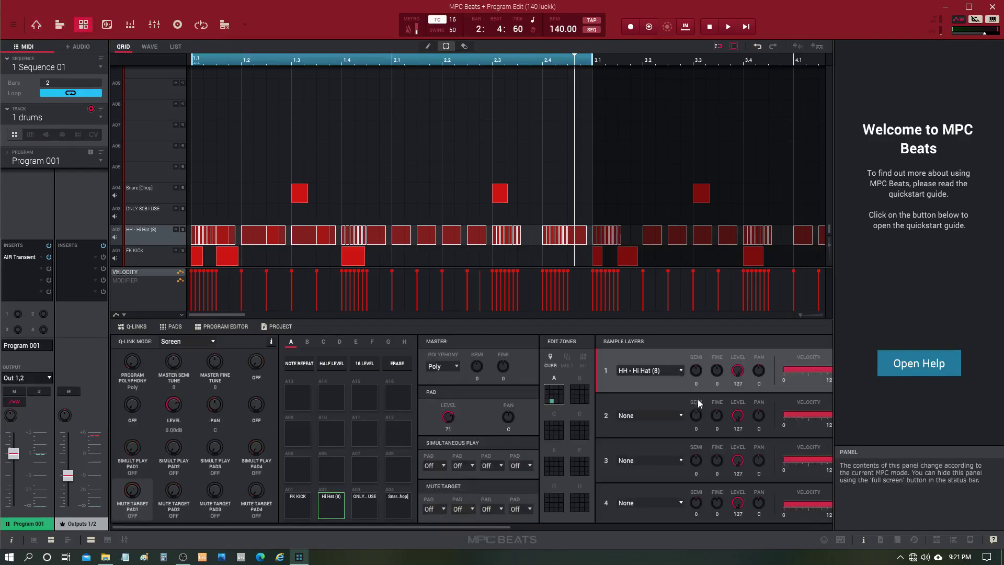
key("space")
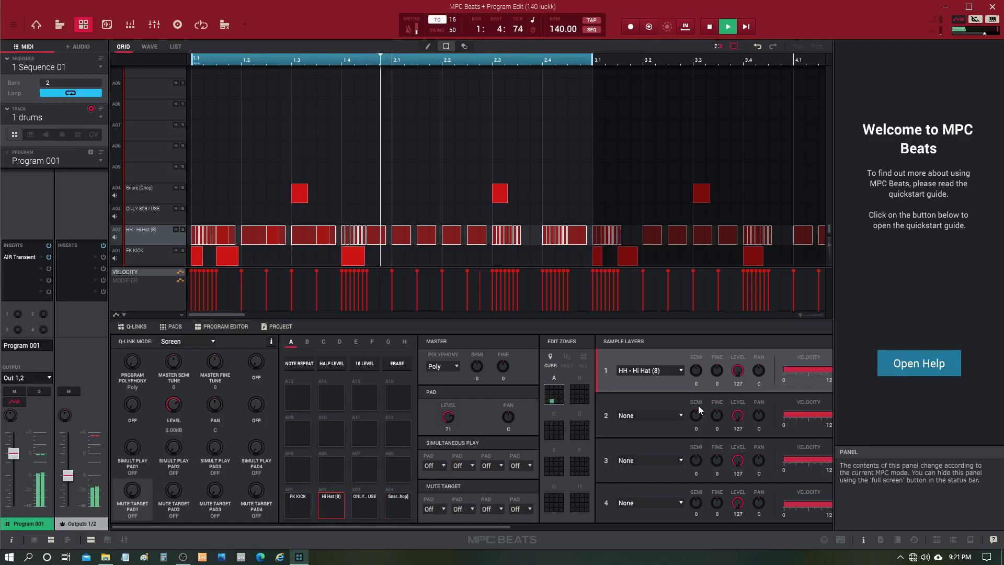
mouse_move(695, 380)
left_mouse_down()
mouse_move(695, 359)
mouse_move(696, 390)
mouse_move(695, 367)
left_mouse_up()
key("space")
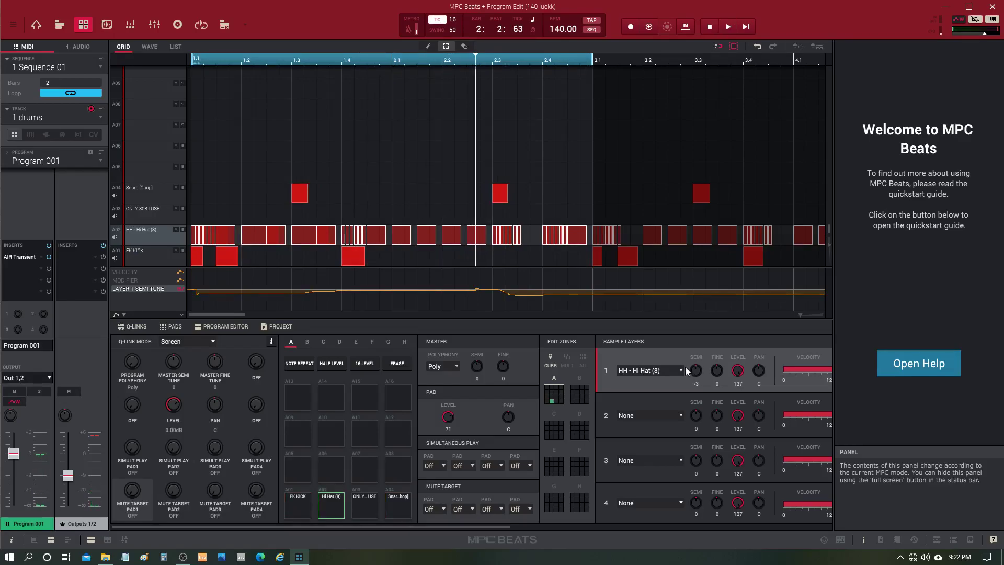
Step: Record over the hi-hat's Layer 1 semitone tuning automation with a new pass across the two-bar loop
left_click_drag(696, 369, 696, 374)
key("space")
key("space")
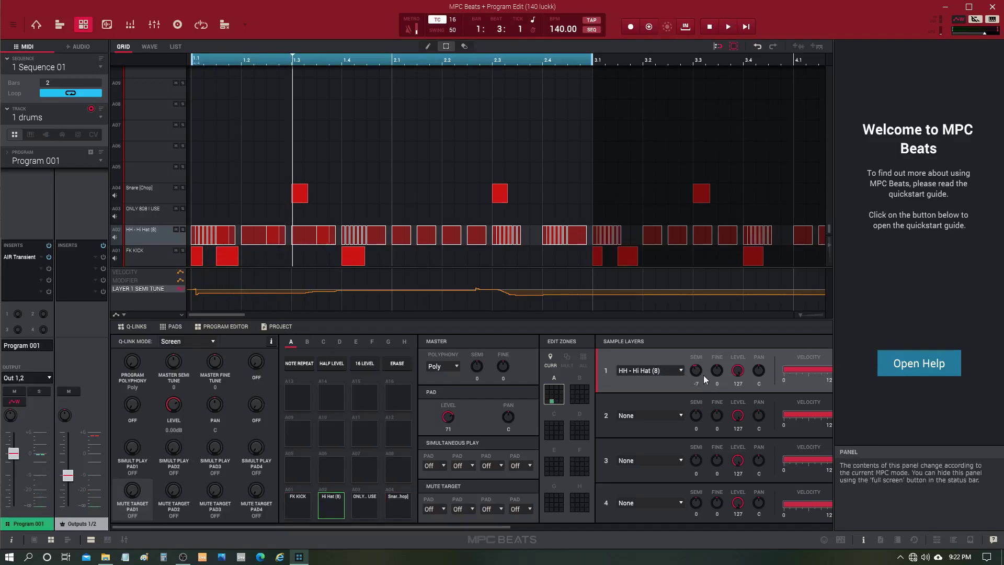
left_click(649, 27)
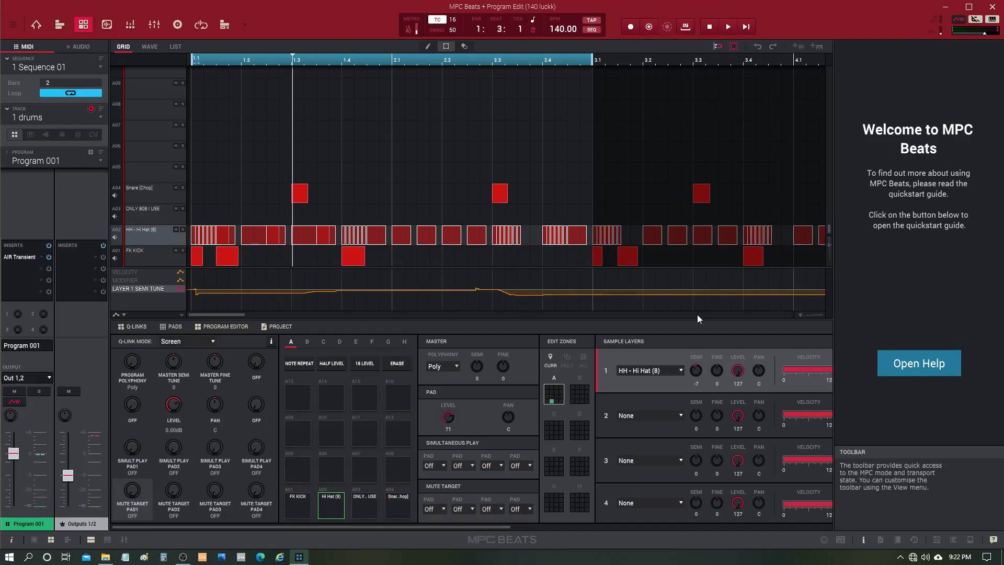
left_click(727, 28)
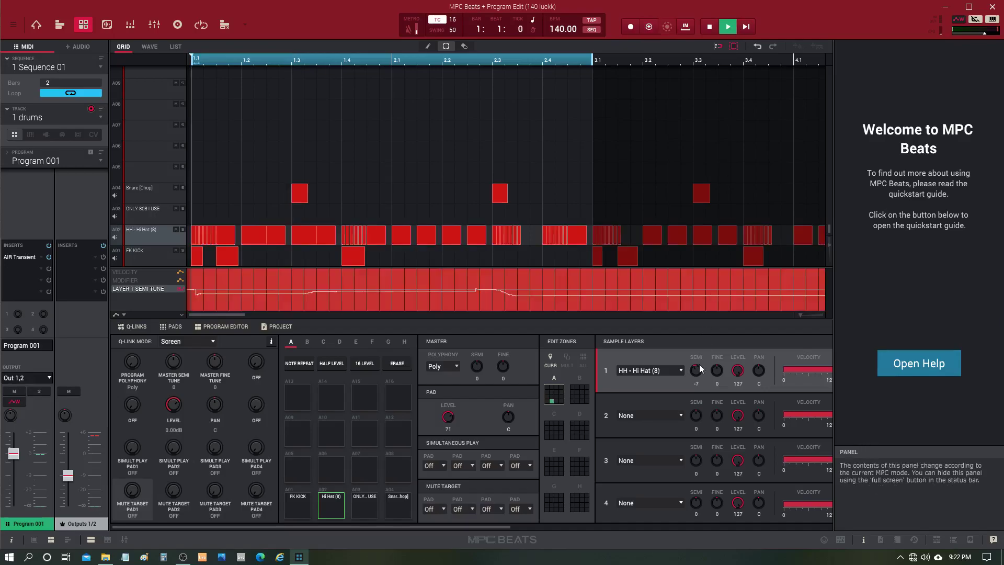
mouse_move(695, 375)
left_mouse_down()
mouse_move(696, 348)
mouse_move(696, 380)
mouse_move(697, 366)
left_mouse_up()
key("space")
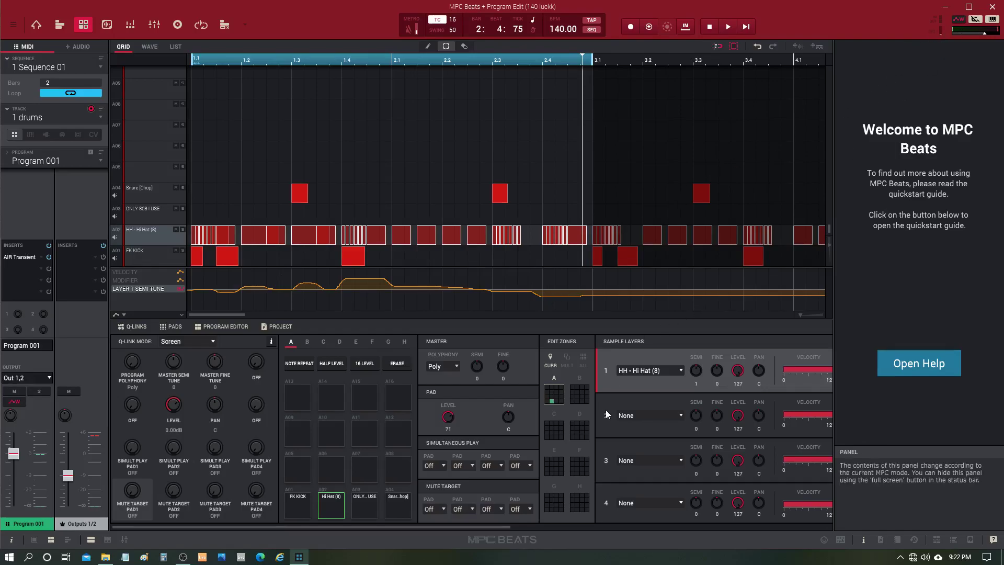
Step: Replay the loop in Write mode and undo the resulting change to the hi-hat's tuning curve
key("space")
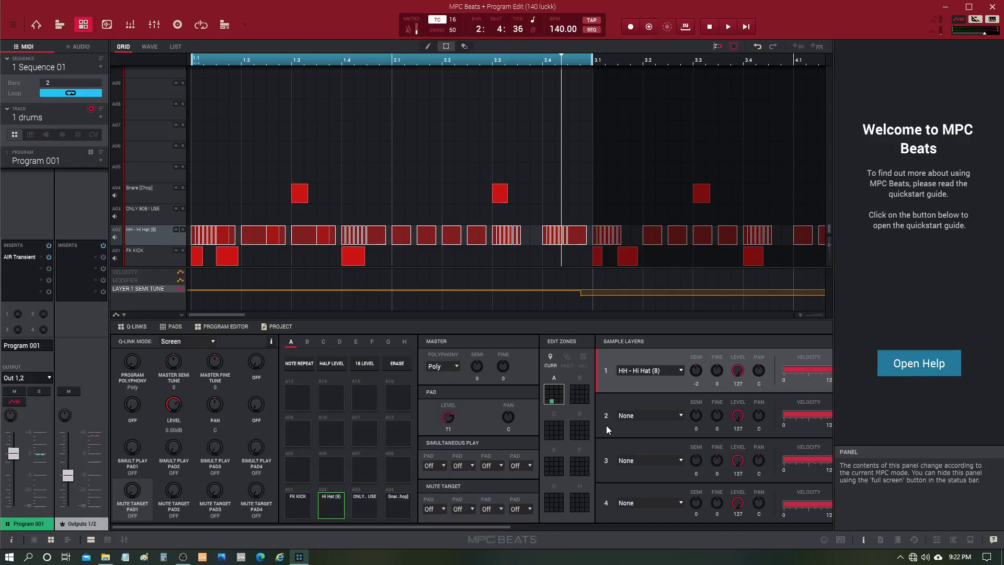
key("ctrl+z")
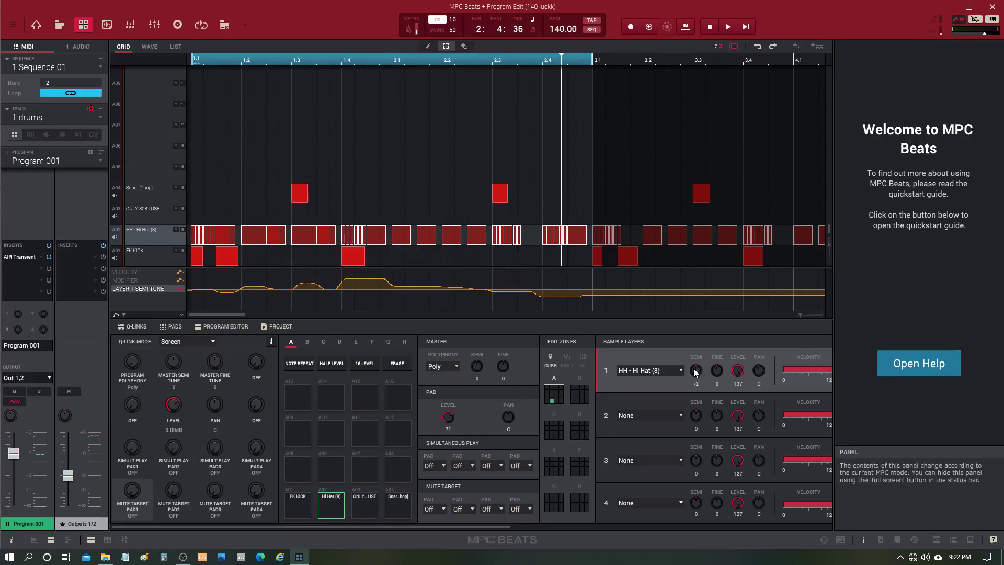
Step: Record further passes of hi-hat Layer 1 tuning automation, raising and lowering the semitone value during playback
key("space")
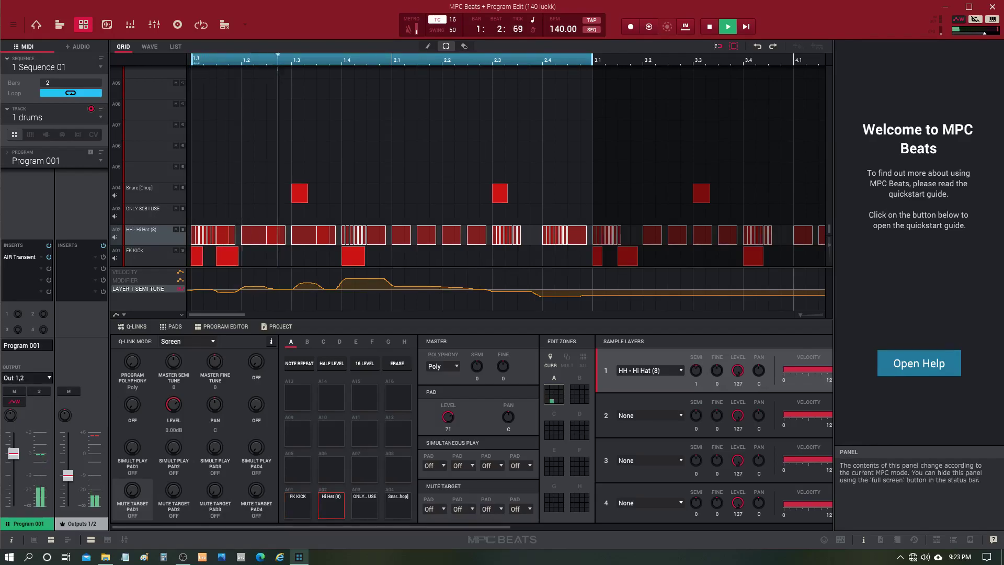
left_click_drag(694, 374, 695, 274)
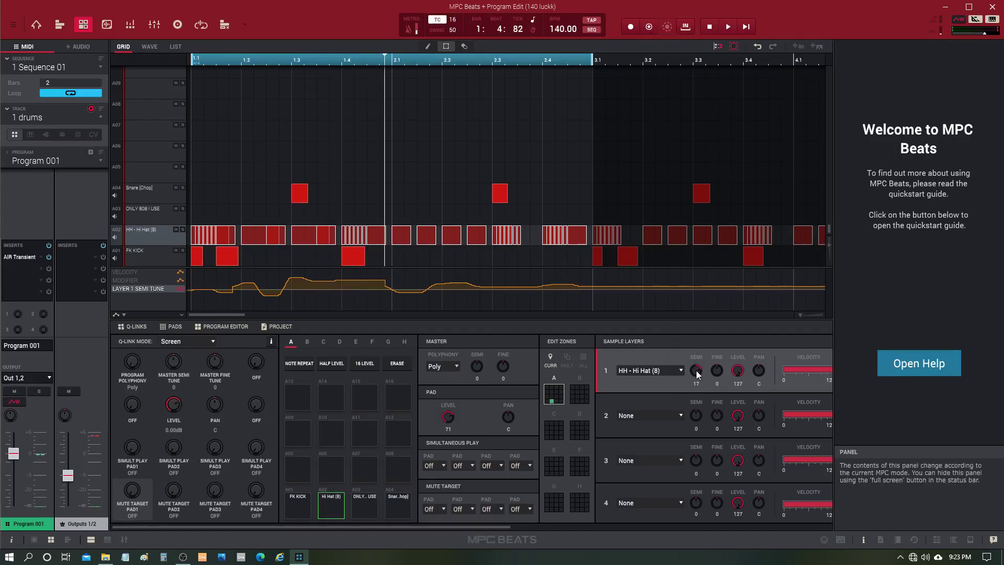
left_click_drag(697, 373, 696, 397)
key("space")
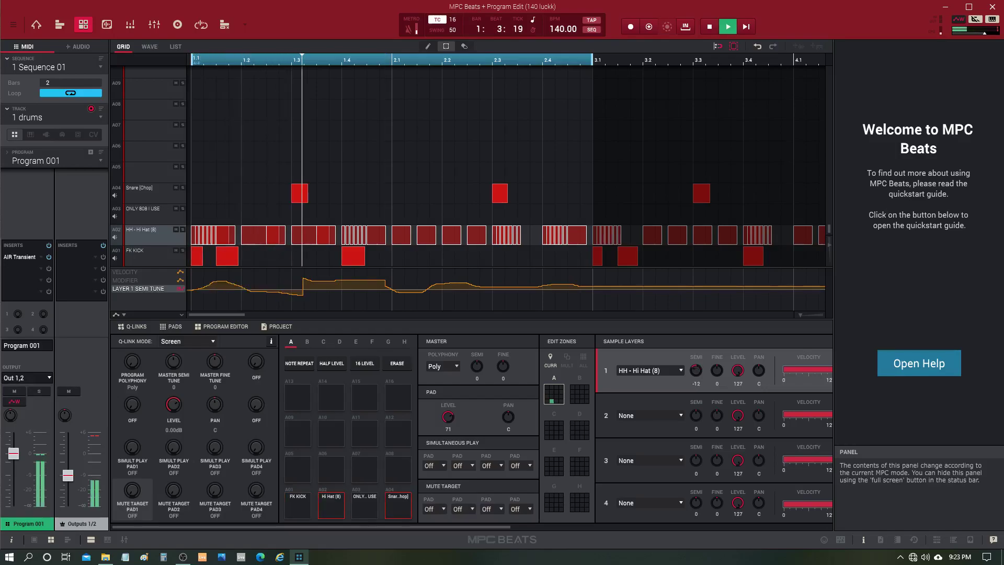
left_click_drag(696, 375, 696, 351)
key("space")
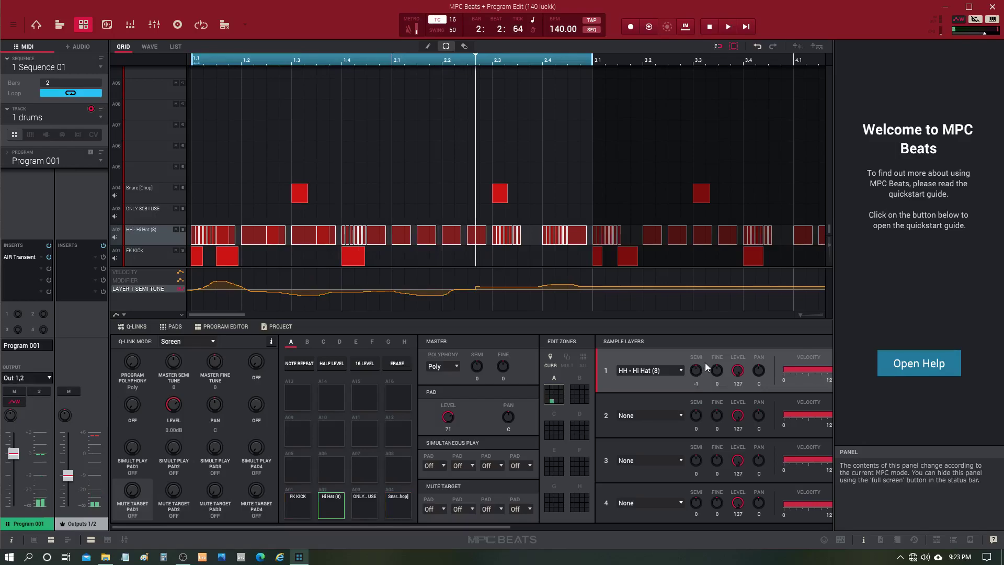
key("space")
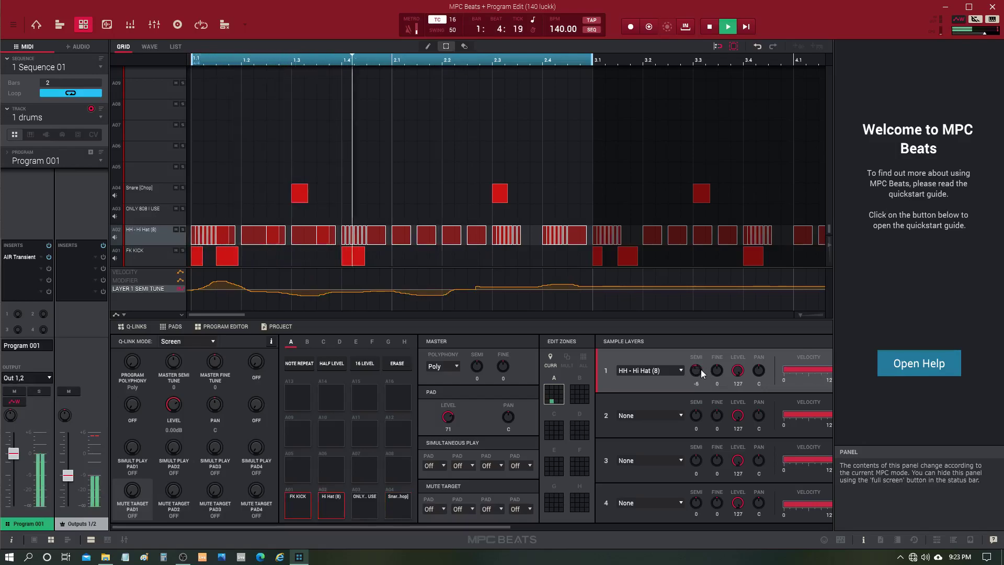
key("space")
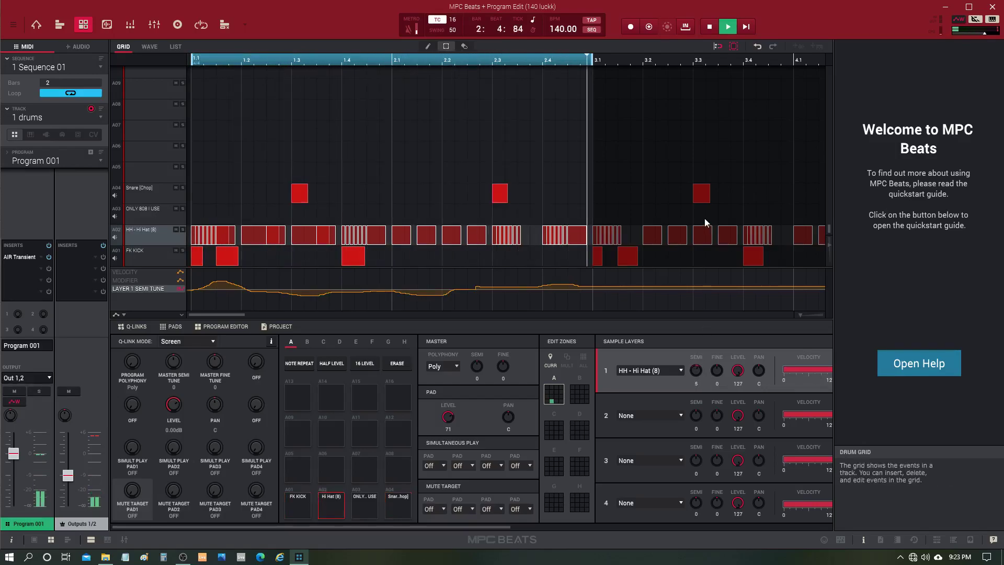
Step: Set global automation back to Read
left_click(959, 22)
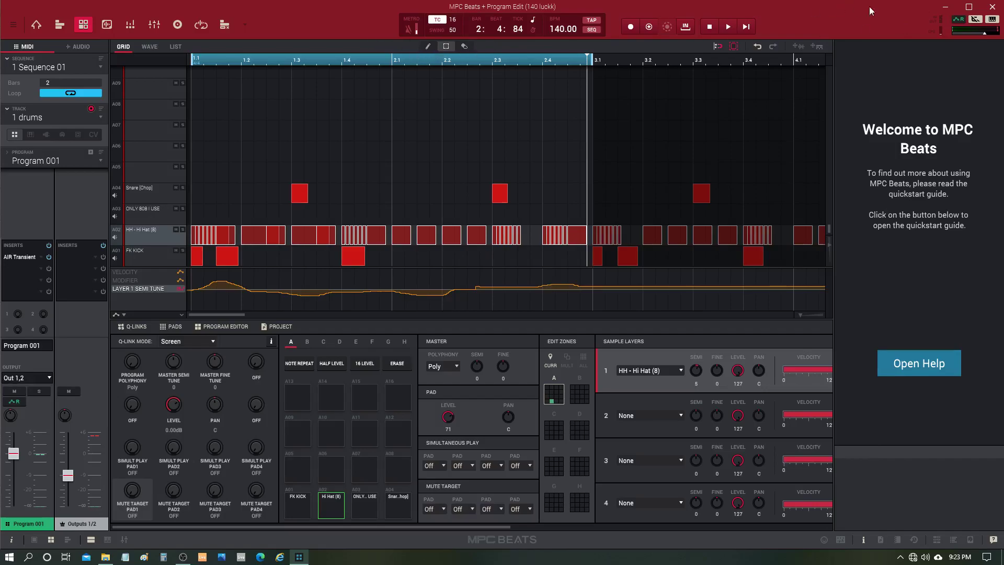
left_click(992, 20)
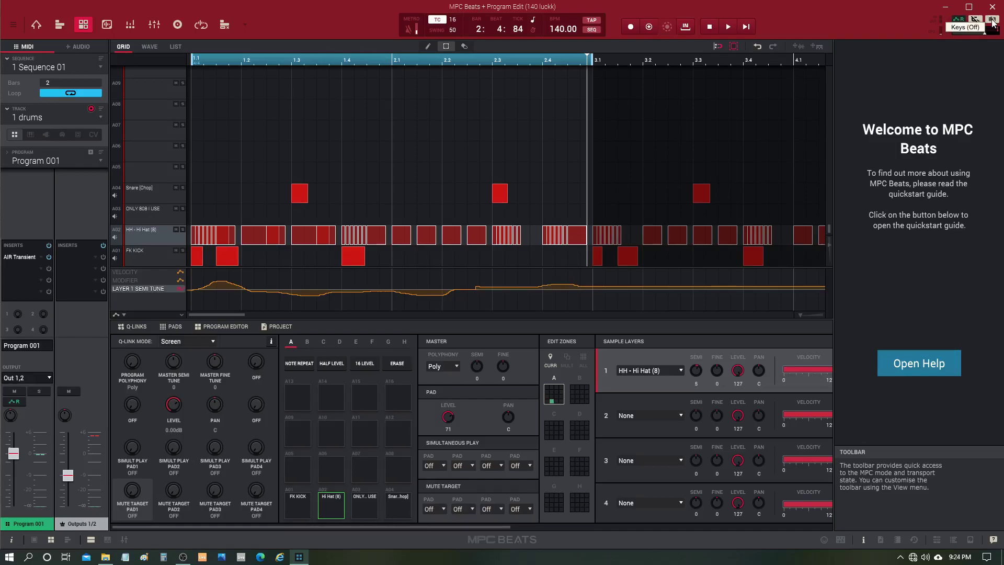
left_click(991, 21)
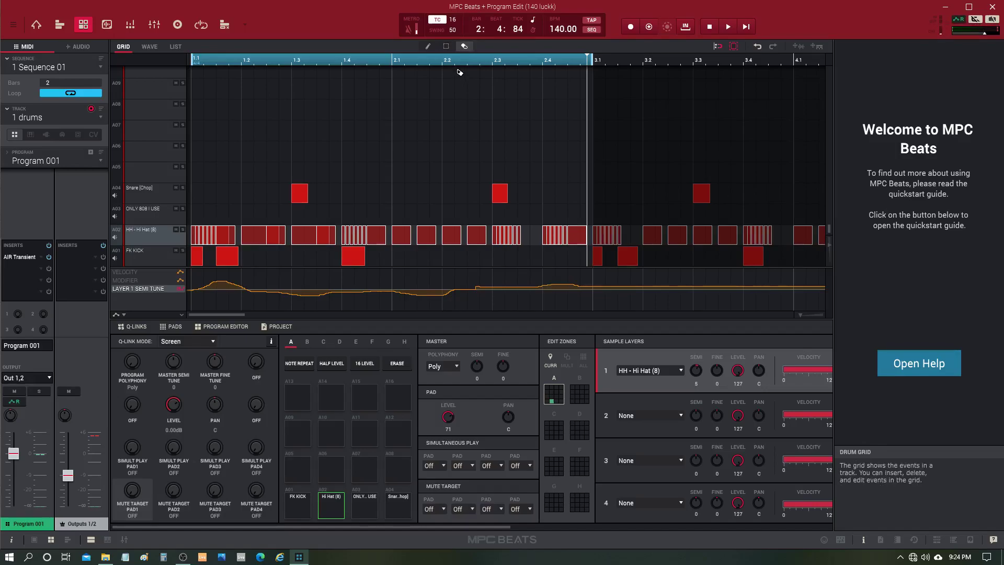
Step: Try removing the recorded Layer 1 Semi Tune points with the Eraser tool and undo the erasing
key("p")
key("s")
key("e")
key("s")
key("e")
key("s")
key("e")
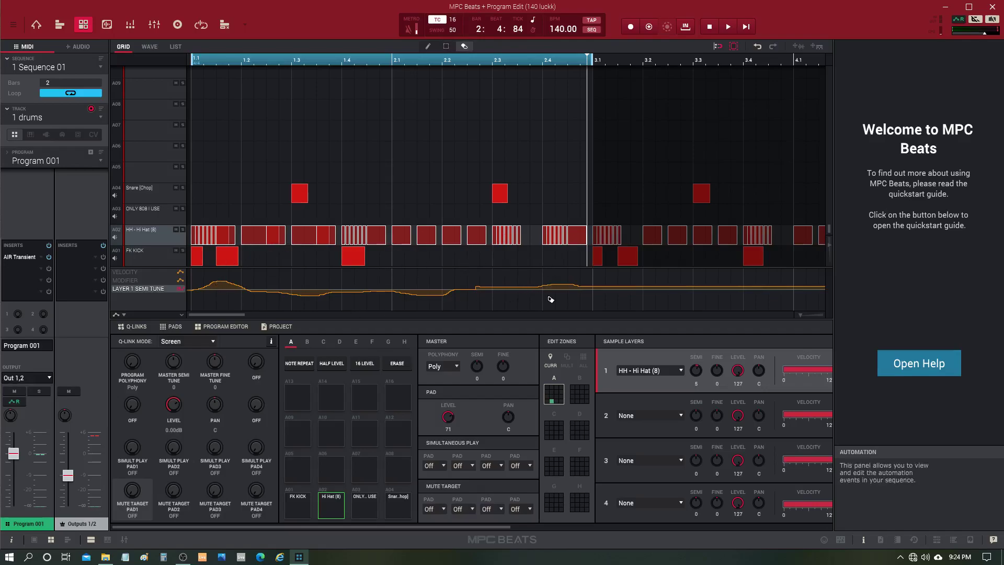
mouse_move(551, 293)
left_mouse_down()
mouse_move(462, 277)
mouse_move(433, 304)
mouse_move(397, 290)
mouse_move(407, 288)
mouse_move(405, 300)
mouse_move(502, 288)
mouse_move(480, 304)
mouse_move(562, 270)
mouse_move(560, 295)
mouse_move(593, 288)
mouse_move(223, 299)
mouse_move(296, 291)
mouse_move(366, 318)
left_mouse_up()
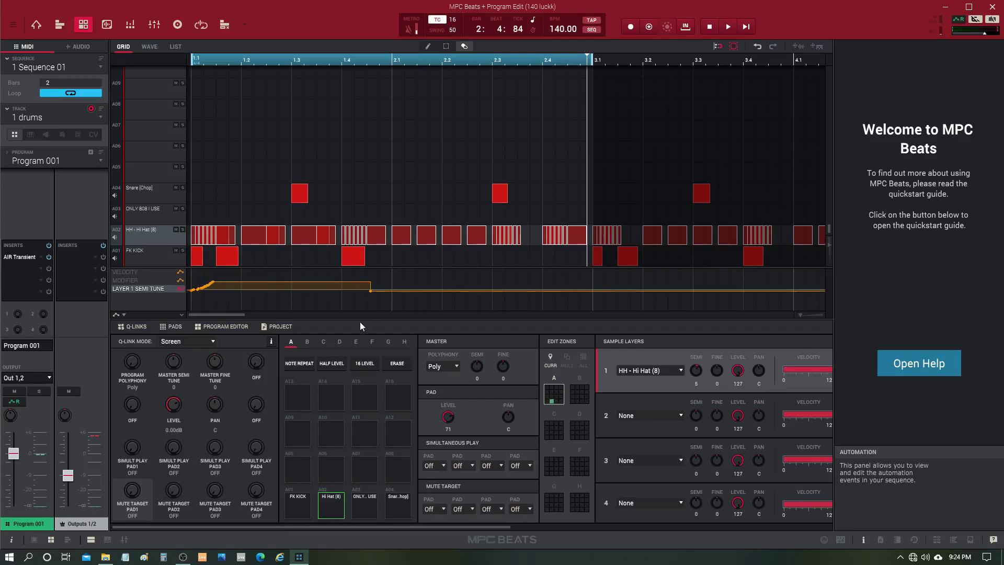
key("ctrl+z")
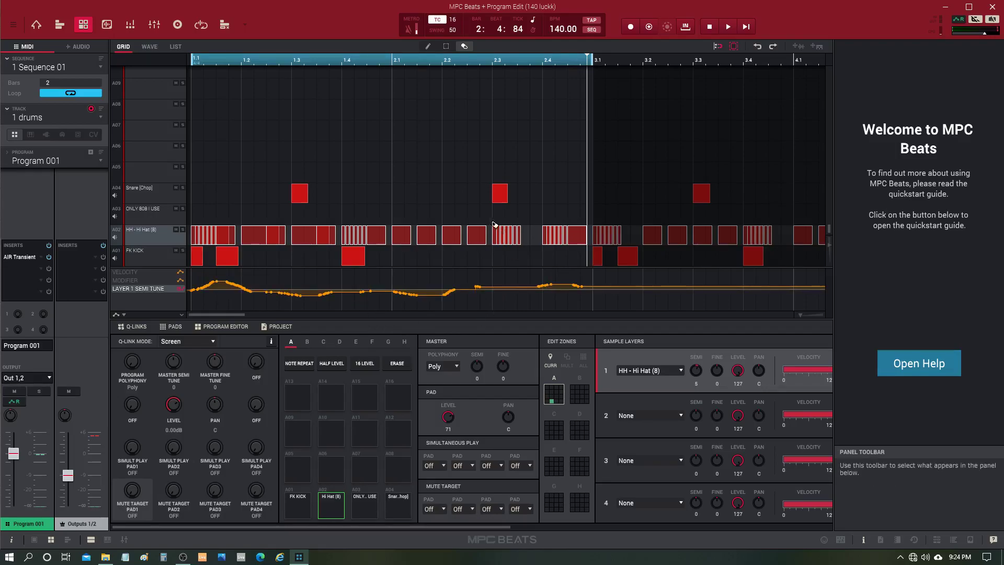
Step: Delete the recorded Layer 1 Semi Tune points across the two bars and draw a stepped 1/16 curve with the Pencil tool
left_click(446, 47)
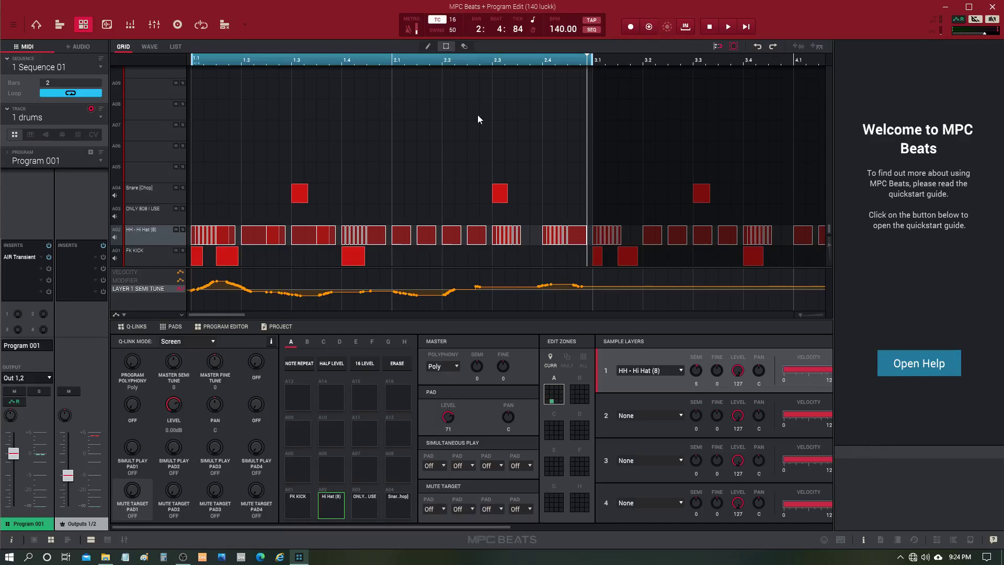
left_click_drag(575, 306, 187, 283)
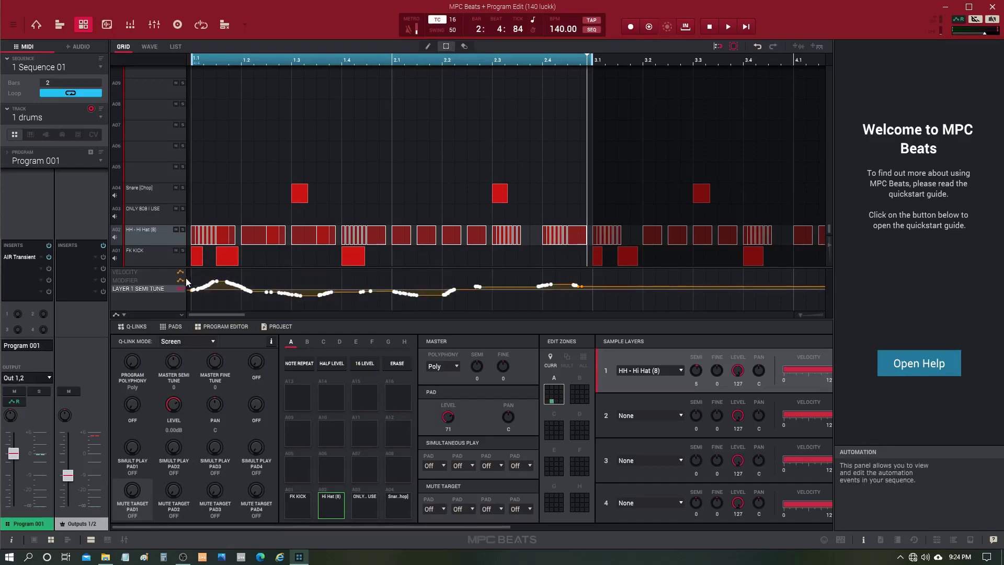
key("Delete")
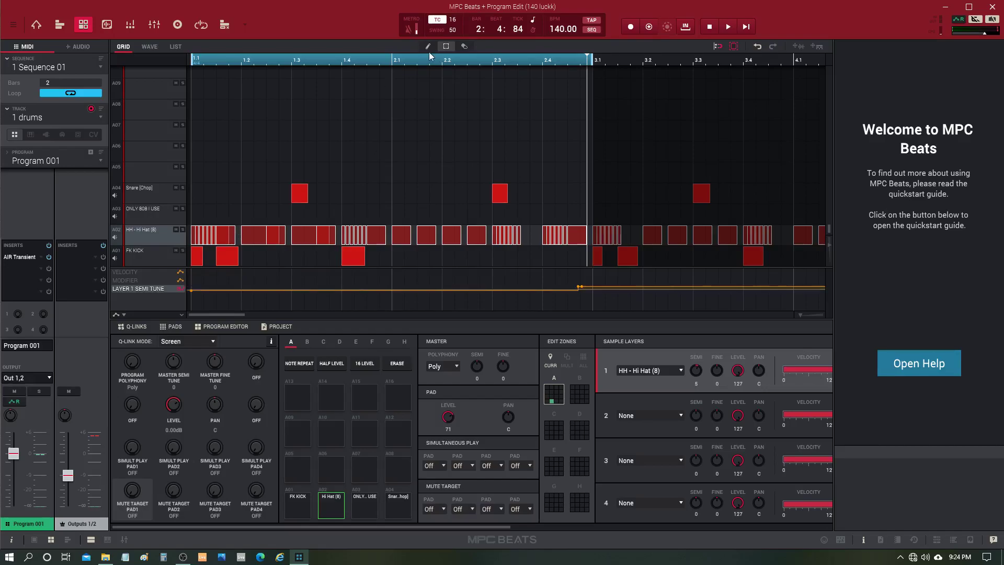
mouse_move(202, 291)
left_mouse_down()
mouse_move(229, 286)
mouse_move(281, 307)
mouse_move(310, 286)
mouse_move(370, 287)
mouse_move(406, 310)
mouse_move(459, 284)
mouse_move(510, 295)
mouse_move(541, 280)
mouse_move(574, 294)
left_mouse_up()
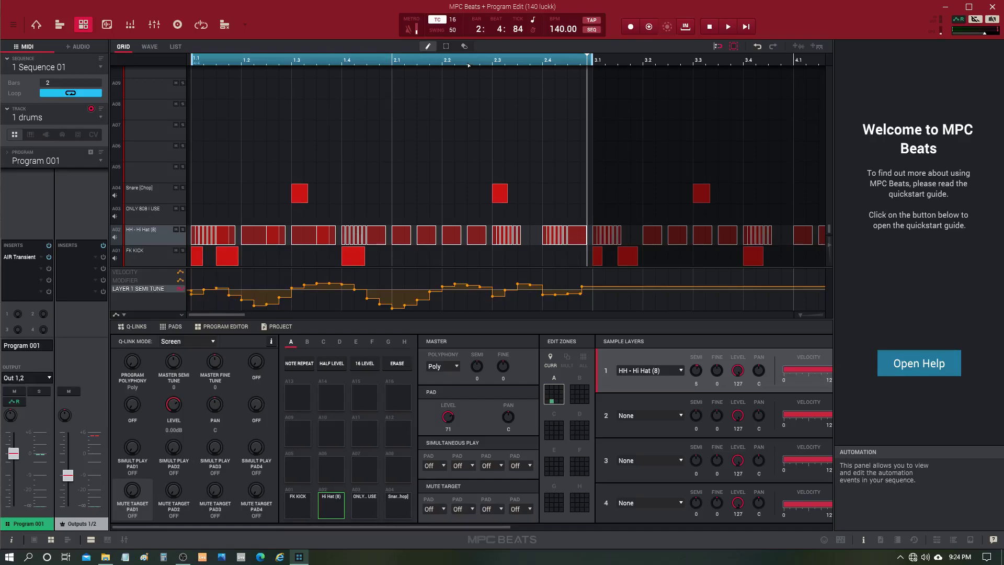
Step: Set the time correct division to 8 and redraw the Layer 1 Semi Tune curve in wider steps across the two bars
left_click(453, 19)
left_click(466, 58)
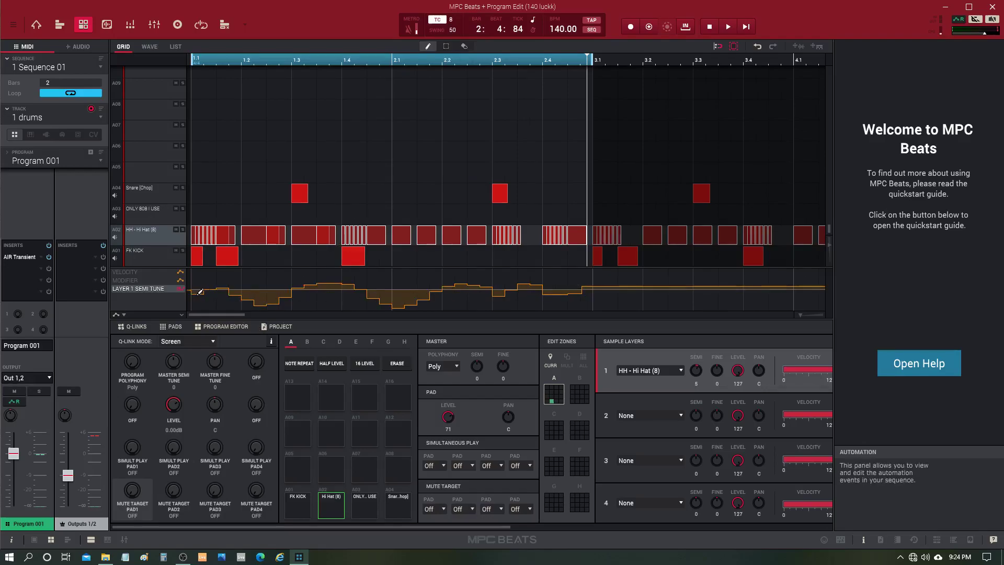
mouse_move(201, 291)
left_mouse_down()
mouse_move(249, 271)
mouse_move(266, 291)
mouse_move(295, 295)
mouse_move(337, 281)
mouse_move(425, 305)
mouse_move(462, 285)
mouse_move(497, 282)
mouse_move(529, 307)
mouse_move(578, 285)
left_mouse_up()
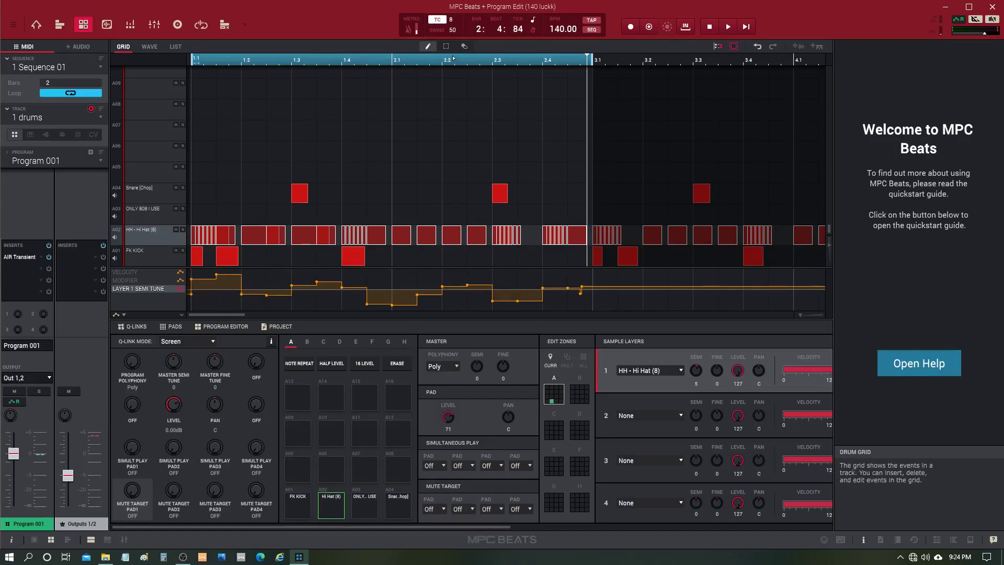
Step: Set the time correct division to 64 and draw a fine, wave-shaped Layer 1 Semi Tune curve across the two bars
left_click(452, 22)
left_click(467, 97)
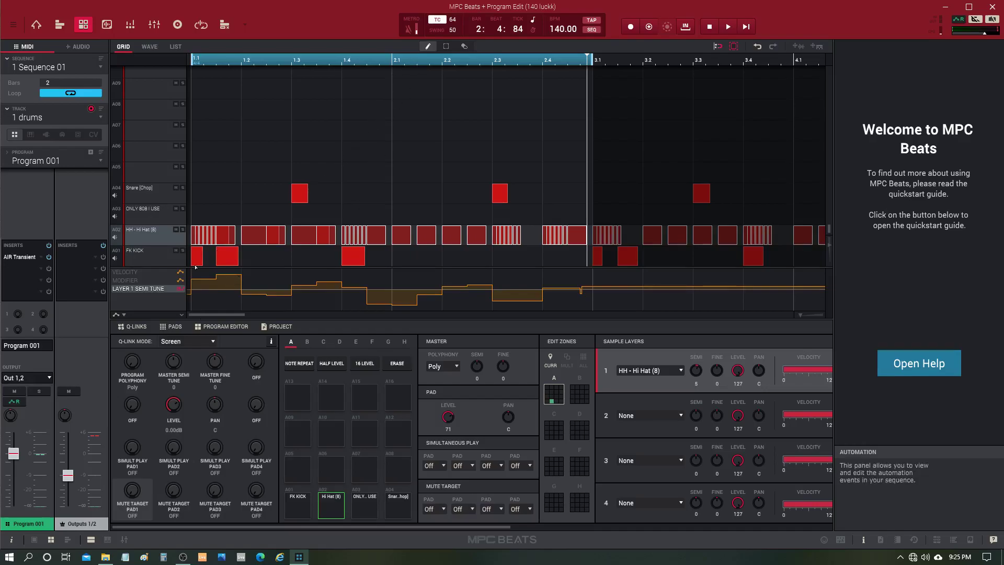
mouse_move(192, 285)
left_mouse_down()
mouse_move(236, 276)
mouse_move(268, 300)
mouse_move(300, 304)
mouse_move(364, 282)
mouse_move(428, 303)
mouse_move(469, 282)
mouse_move(502, 290)
mouse_move(552, 273)
mouse_move(578, 297)
left_mouse_up()
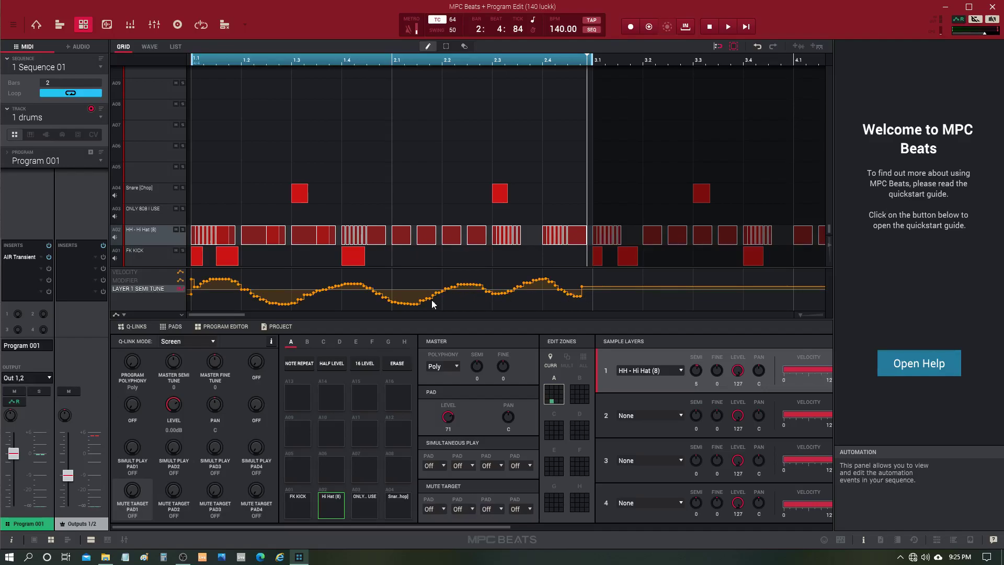
Step: Select the hi-hat's Layer 1 Semi Tune points around beats 1.2 to 1.3 with the Select tool and move them slightly lower
left_click(204, 286)
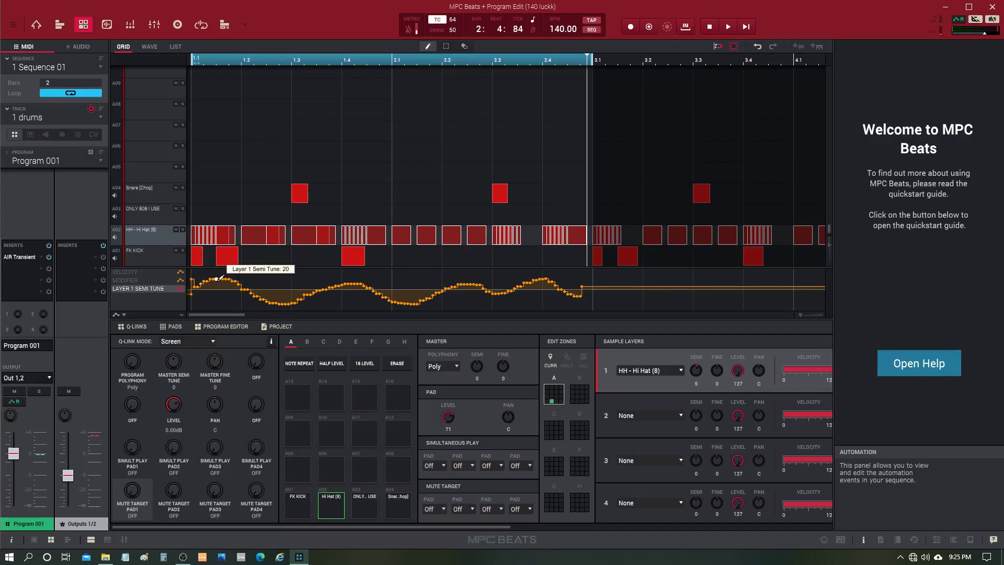
left_click(446, 46)
mouse_move(597, 293)
left_mouse_down()
mouse_move(192, 287)
mouse_move(219, 284)
mouse_move(218, 306)
mouse_move(189, 293)
mouse_move(299, 261)
left_mouse_up()
left_click(197, 304)
left_click_drag(239, 285, 222, 310)
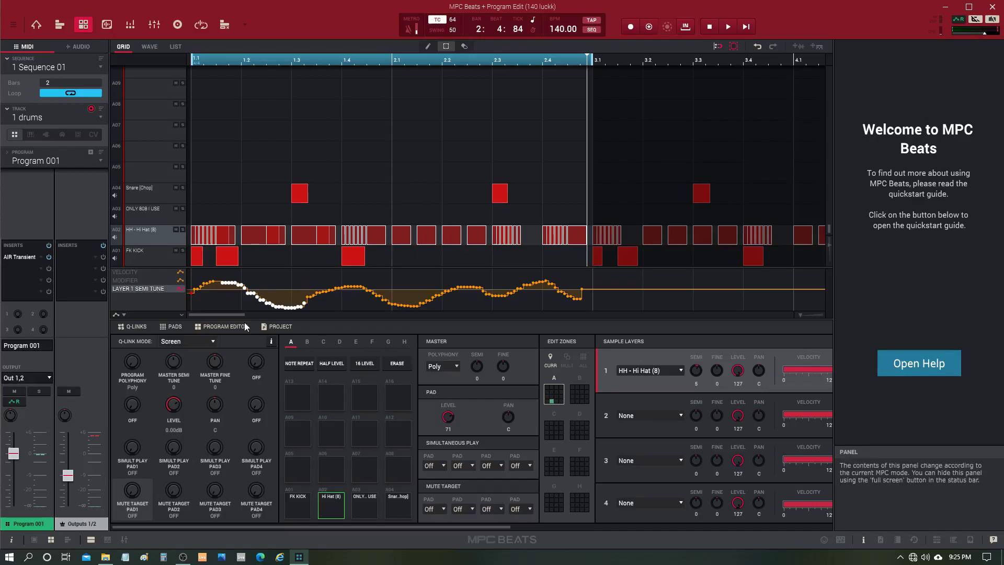
Step: Play the loop, select the FK KICK pad, set global automation to Write and record moves of its layer 1 Semi knob
key("space")
left_click(148, 255)
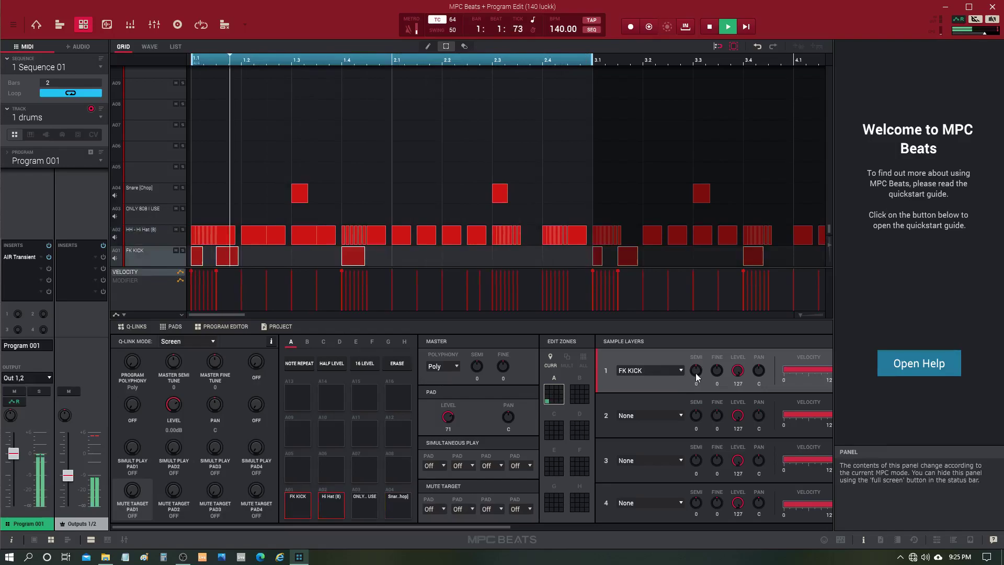
left_click_drag(695, 373, 711, 16)
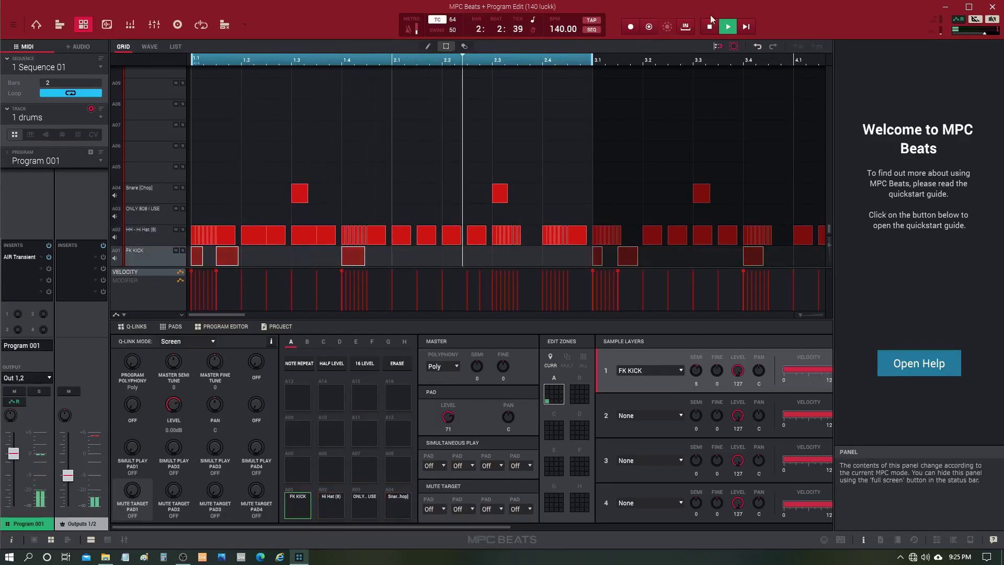
left_click(959, 20)
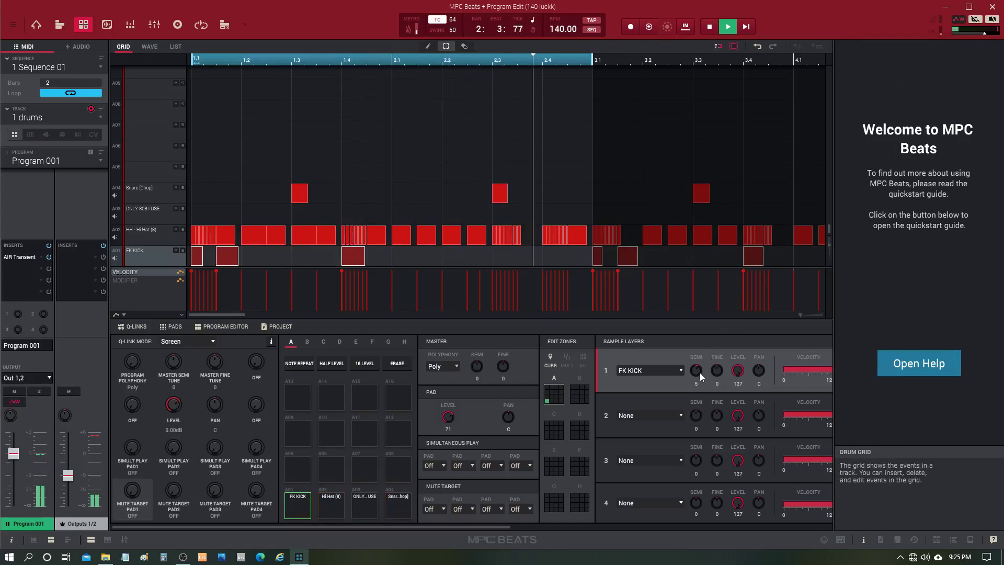
left_click_drag(696, 372, 696, 502)
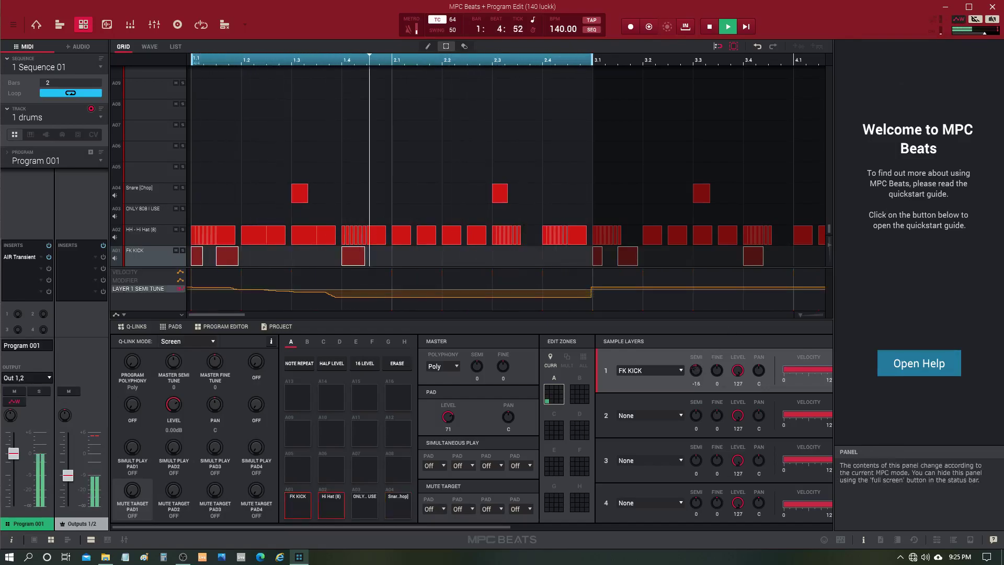
mouse_move(700, 394)
left_mouse_down()
mouse_move(700, 366)
mouse_move(700, 396)
mouse_move(700, 384)
left_mouse_up()
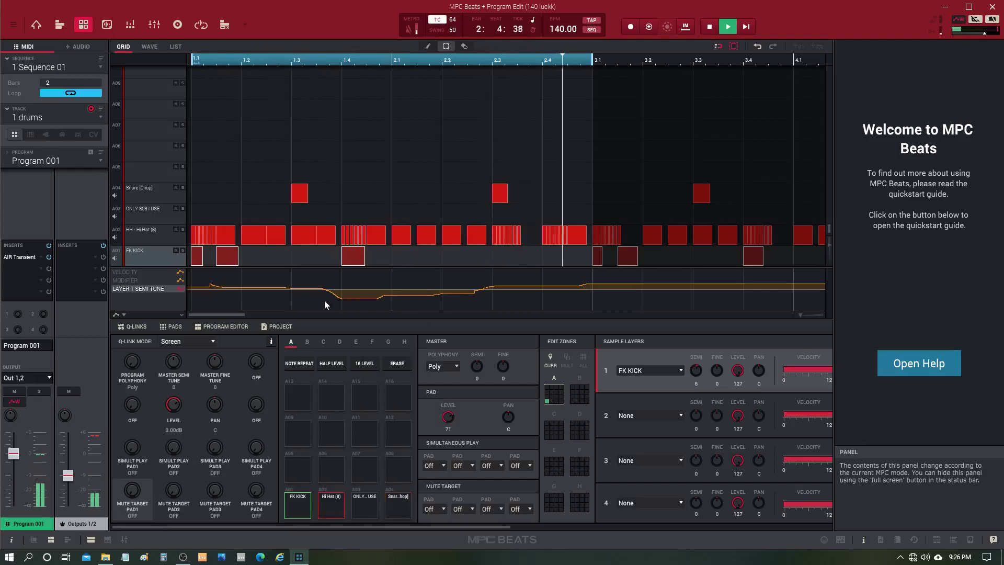
Step: Raise the kick's Semi Tune points around beat 1.4, then stop playback and set global automation back to Read
mouse_move(324, 300)
left_mouse_down()
mouse_move(372, 299)
mouse_move(340, 294)
left_mouse_up()
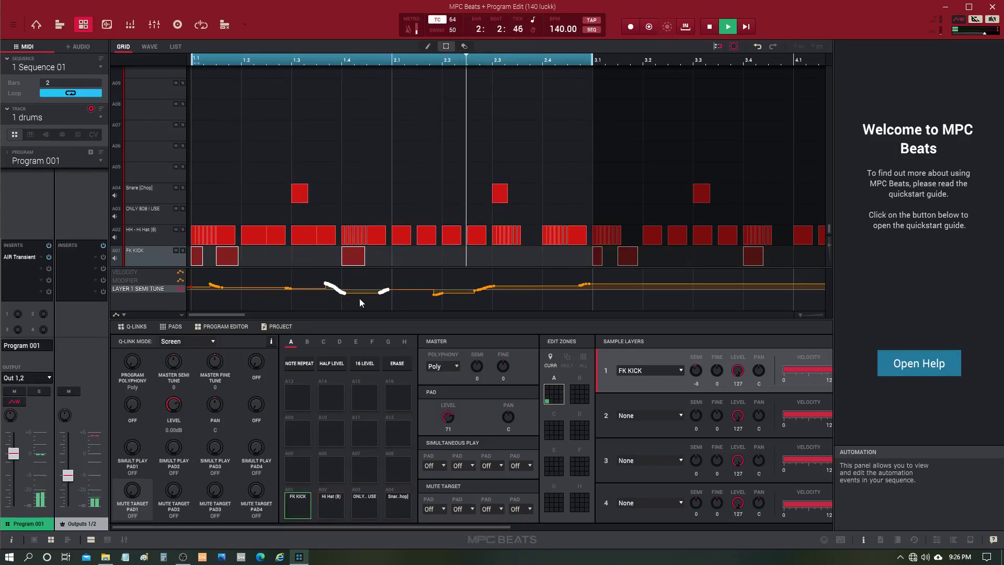
key("space")
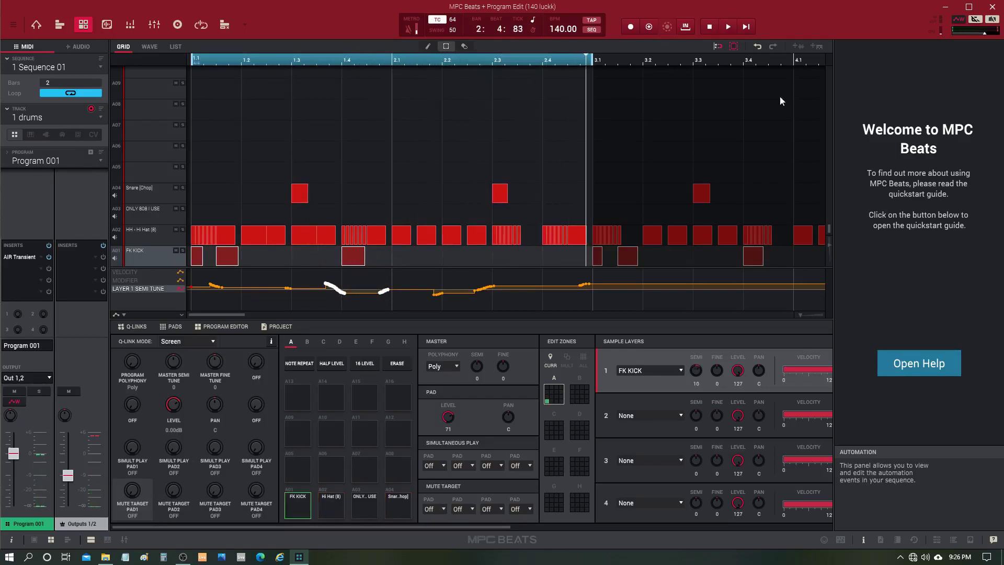
left_click(959, 22)
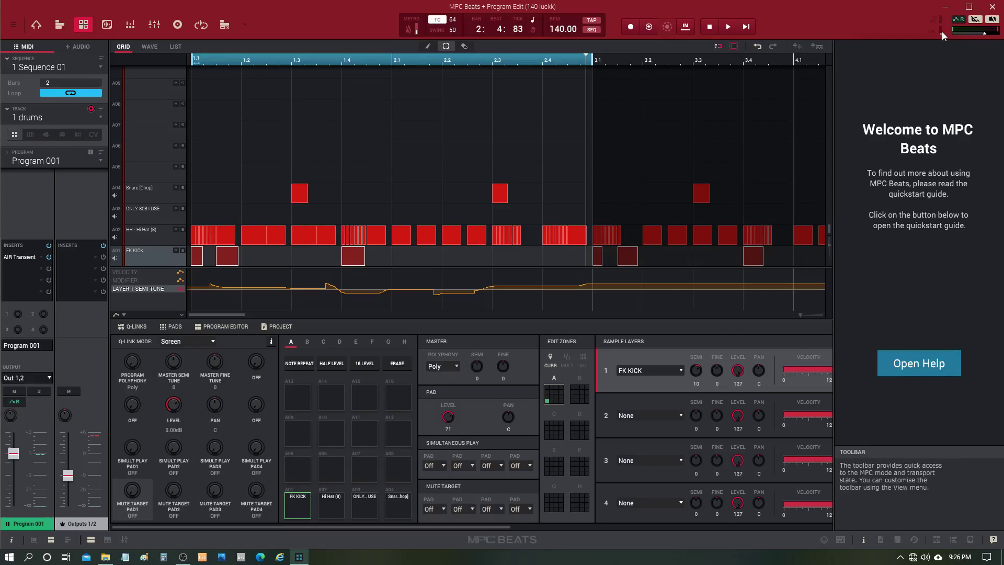
mouse_move(942, 32)
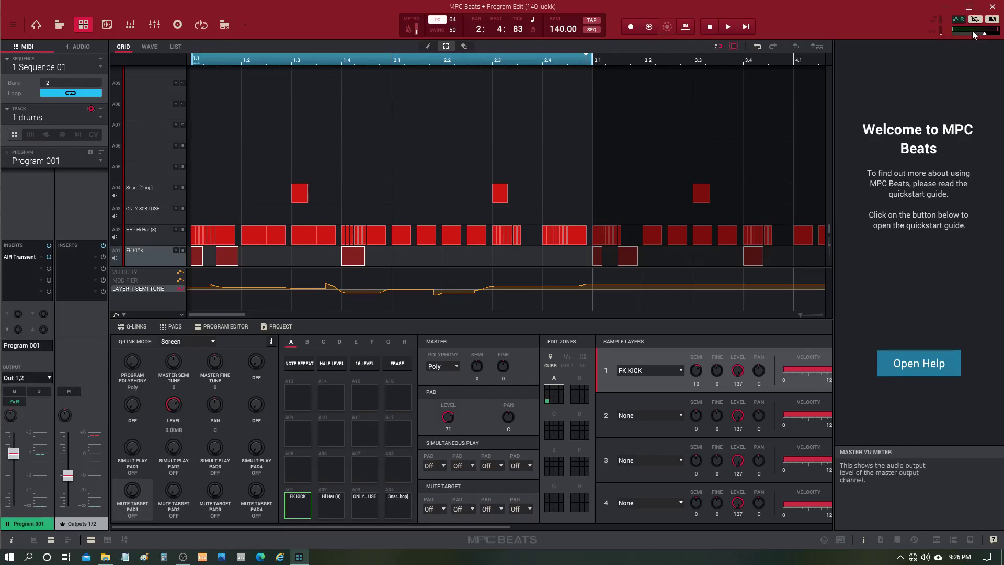
left_click_drag(981, 34, 972, 33)
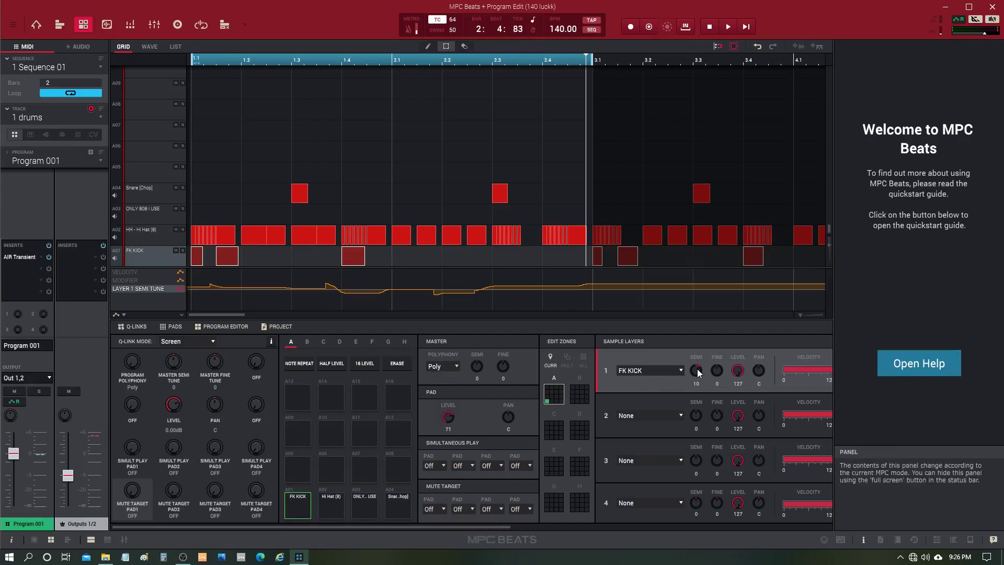
scroll(697, 371, "down", 19)
scroll(696, 373, "down", 2)
left_click_drag(696, 381, 696, 374)
scroll(450, 422, "down", 5)
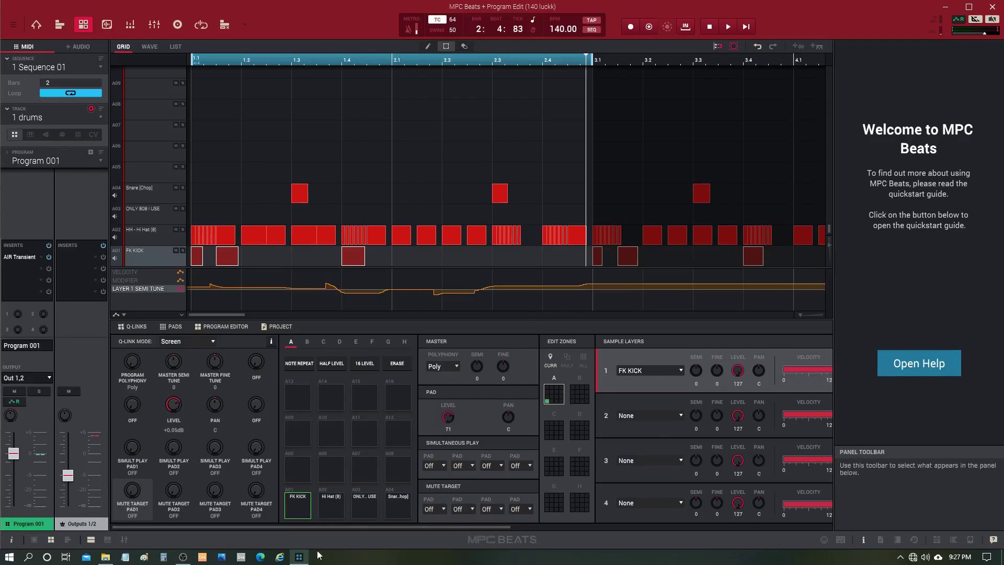
mouse_move(307, 559)
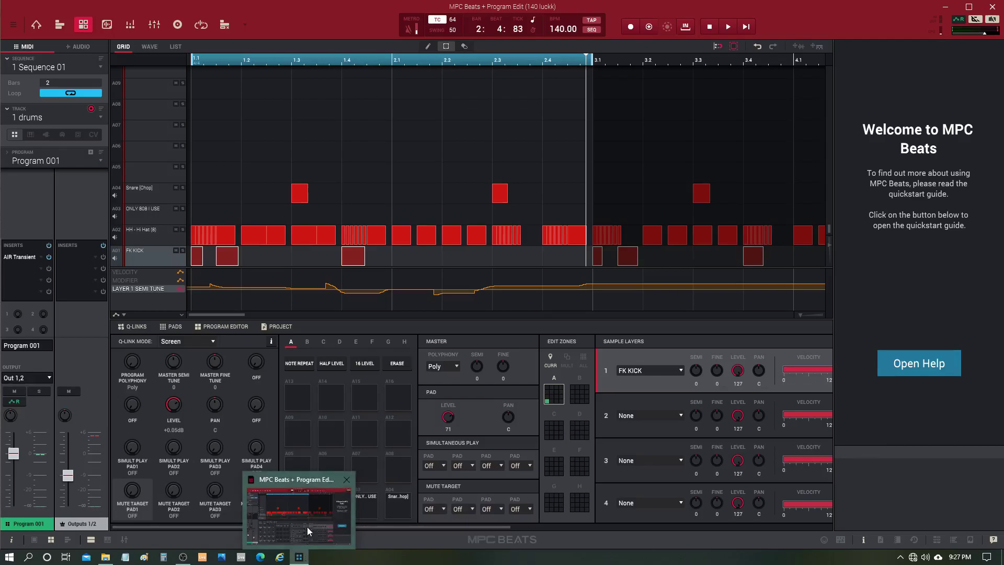